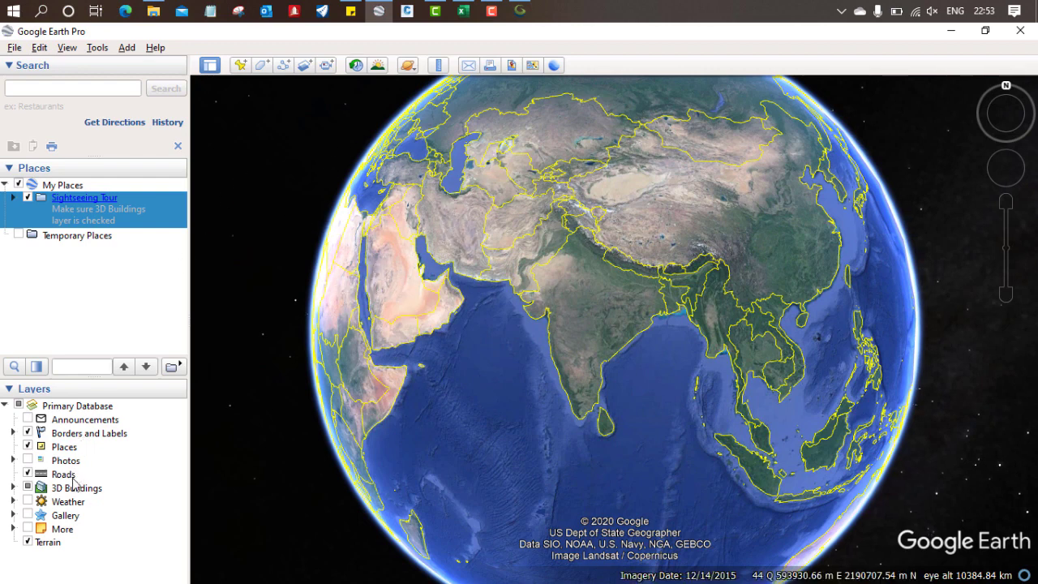
- Turn on the latitude/longitude grid and drag the globe to centre India
left_click(67, 50)
left_click(81, 173)
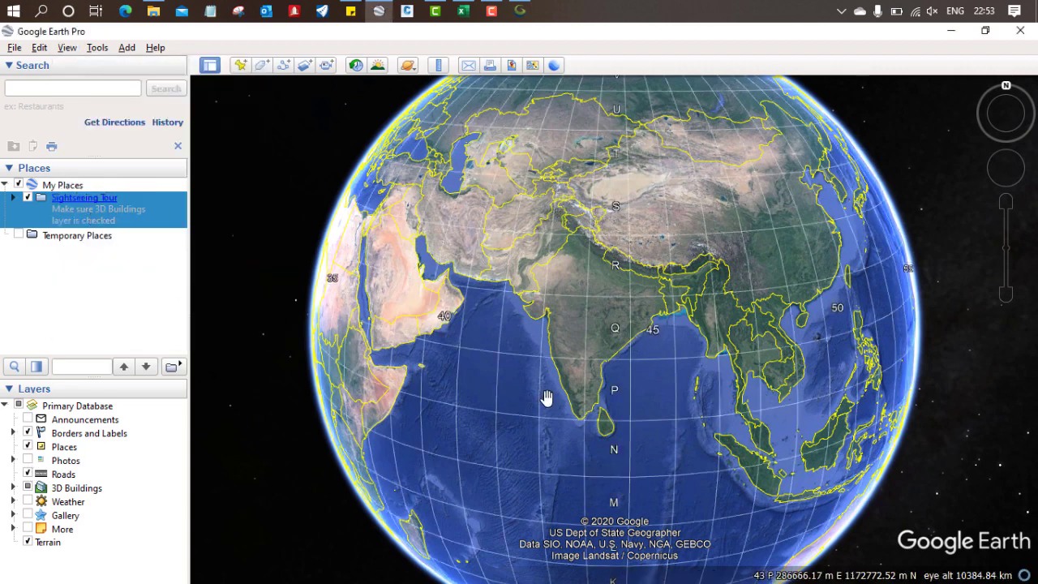
left_click_drag(546, 398, 625, 413)
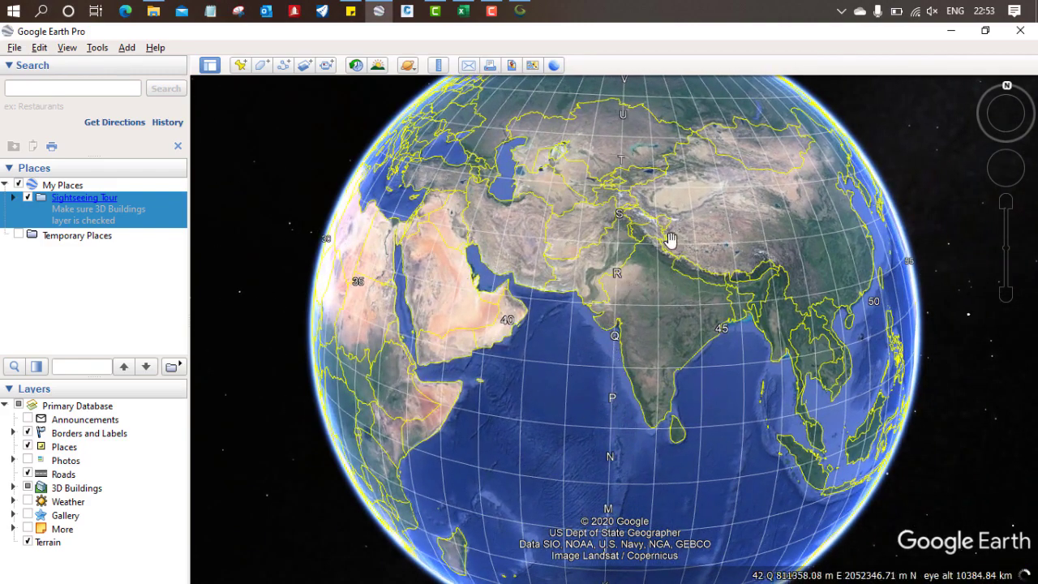
- Open Tools > Options and confirm the settings with OK
left_click(99, 47)
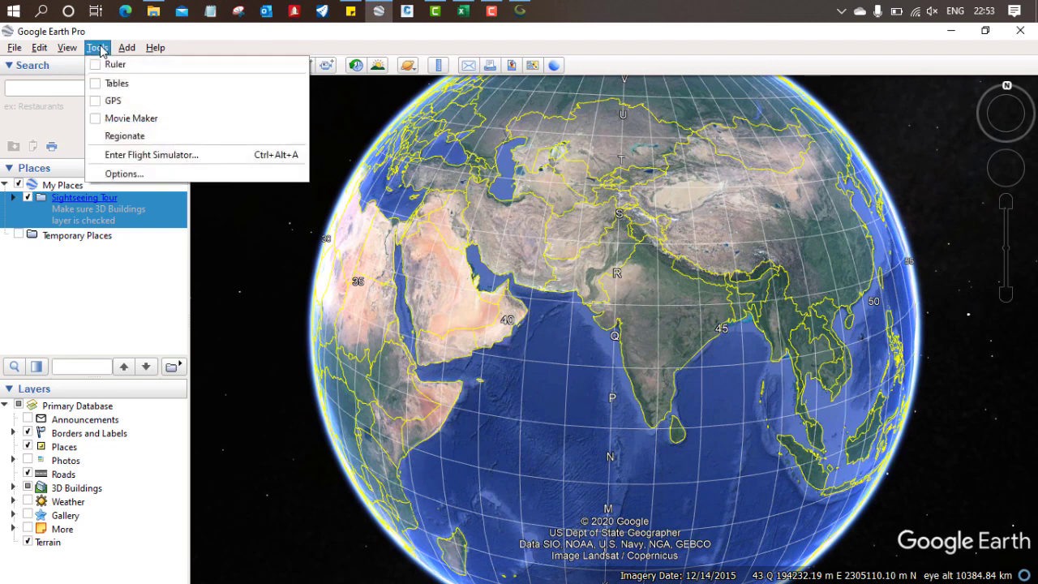
left_click(122, 173)
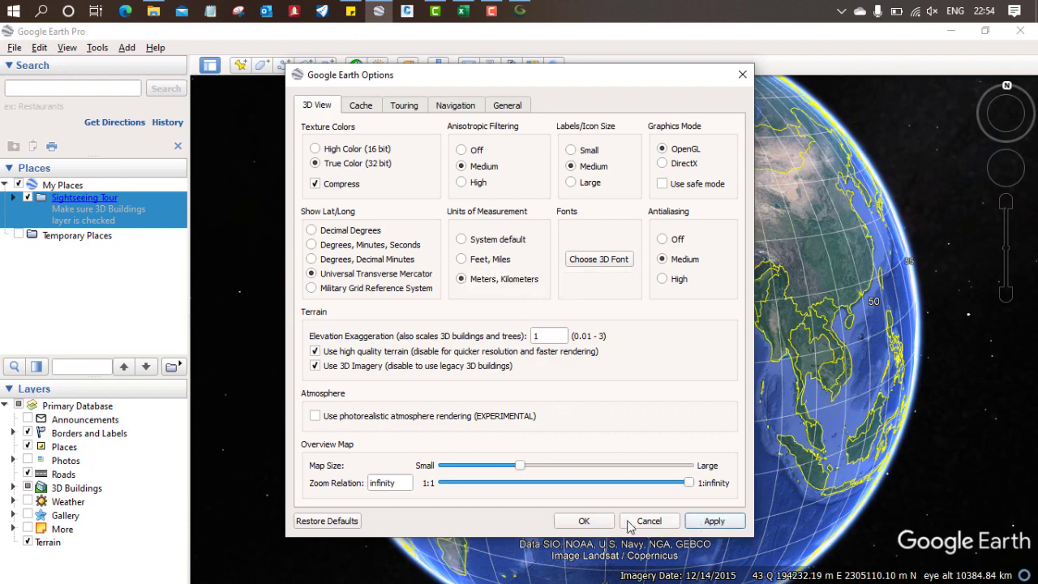
left_click(583, 523)
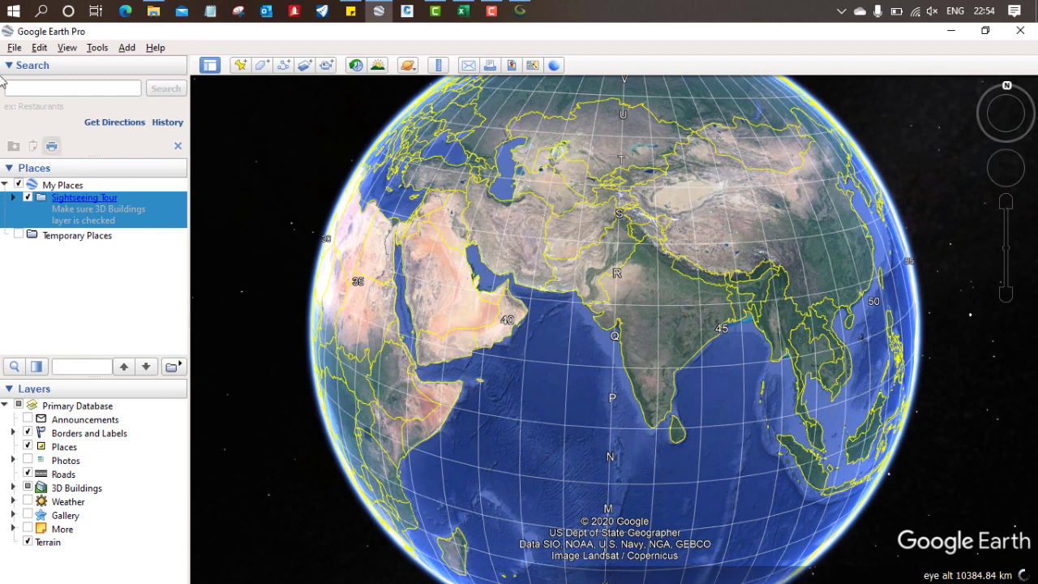
- Search 'kal' and fly to Kalmeshwar, Maharashtra from the suggestions
left_click(46, 86)
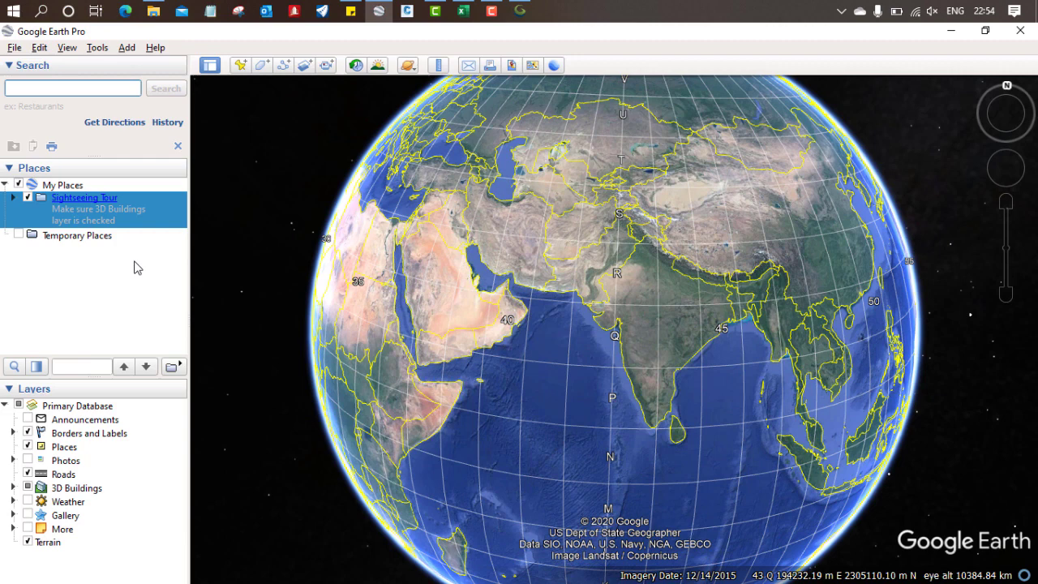
type("kal")
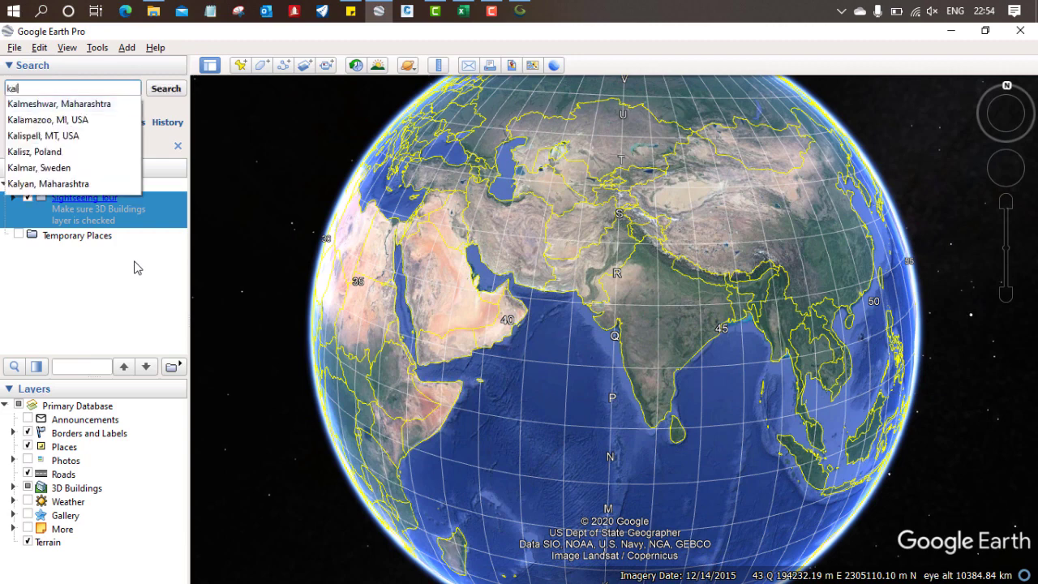
left_click(25, 105)
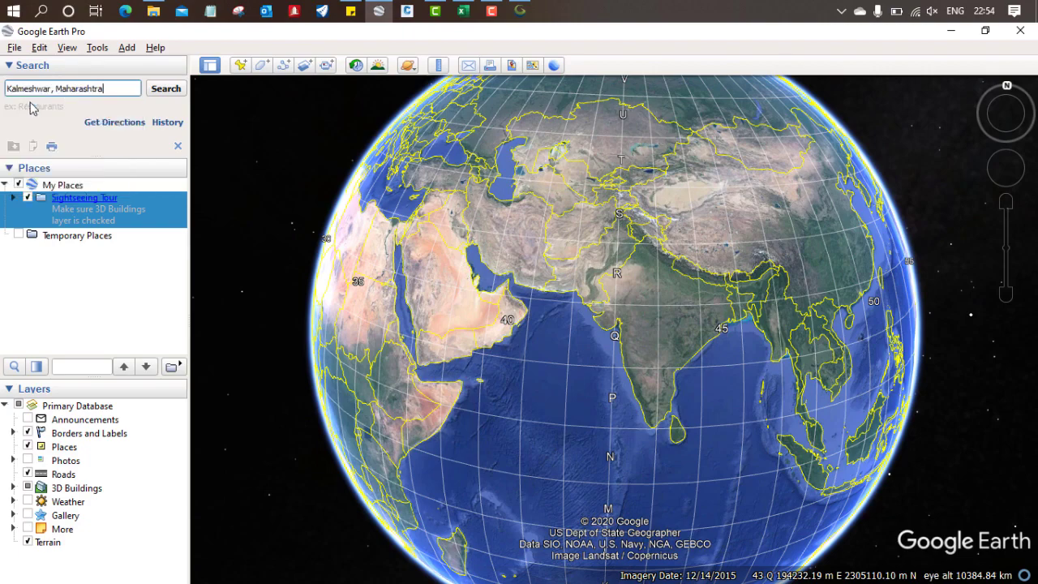
left_click(161, 89)
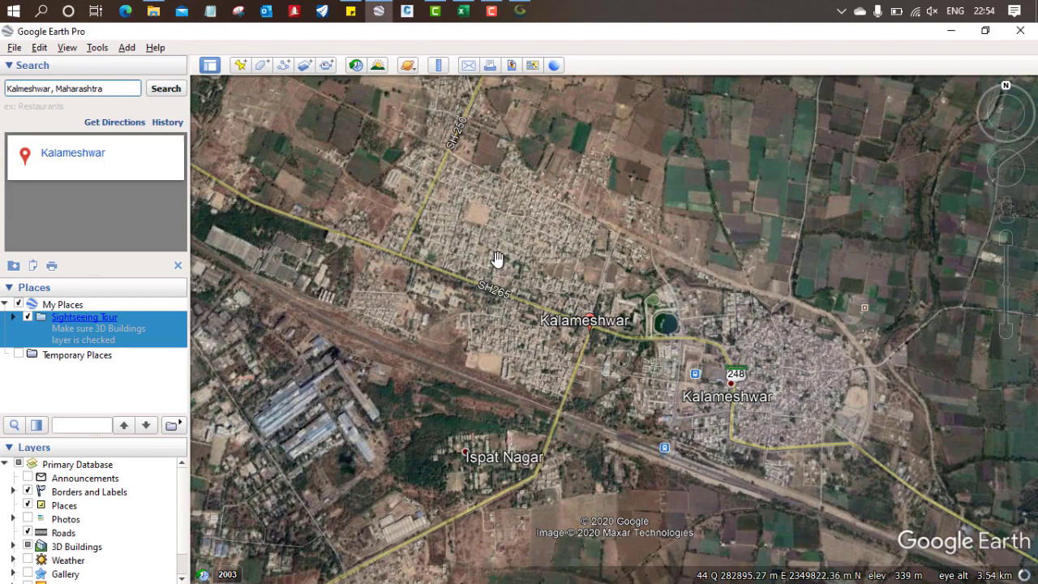
- Zoom, pan and tilt to frame the farm fields east of Kalameshwar along highway 248
scroll(494, 268, "down", 1)
scroll(511, 327, "down", 1)
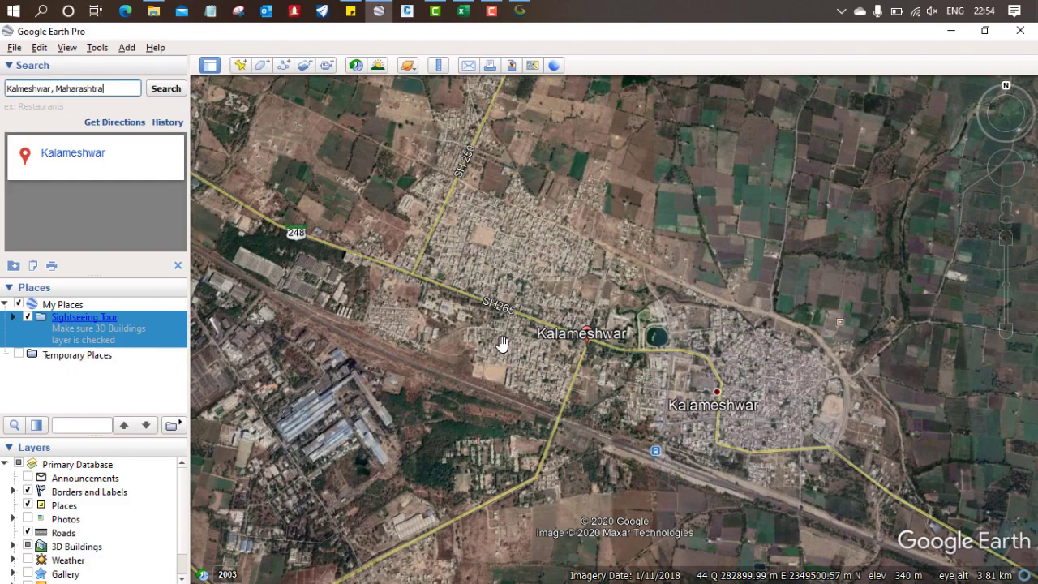
left_click_drag(682, 434, 475, 305)
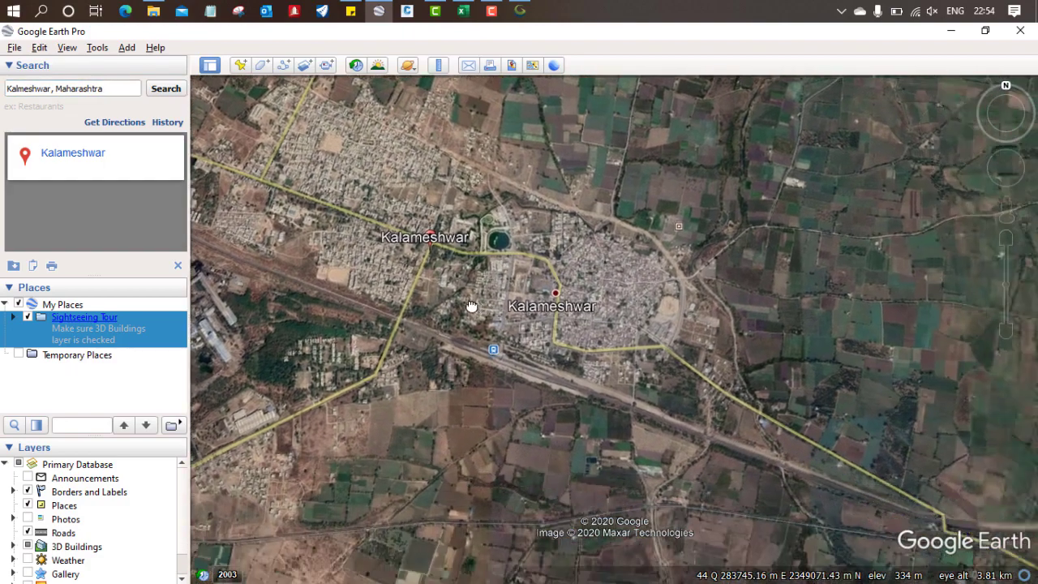
scroll(833, 386, "up", 3)
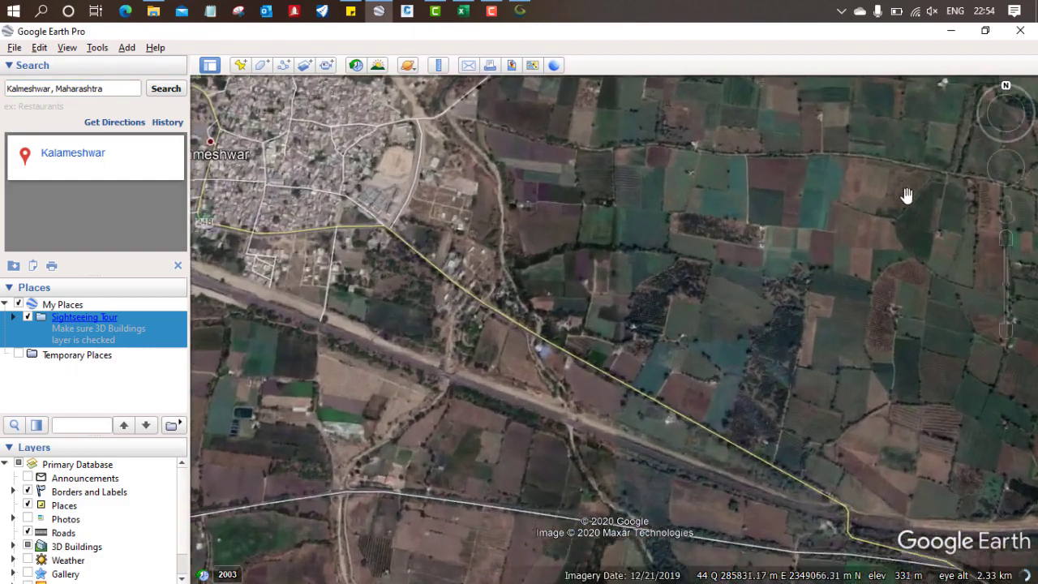
middle_click_drag(875, 295, 822, 297)
left_click_drag(822, 297, 633, 382)
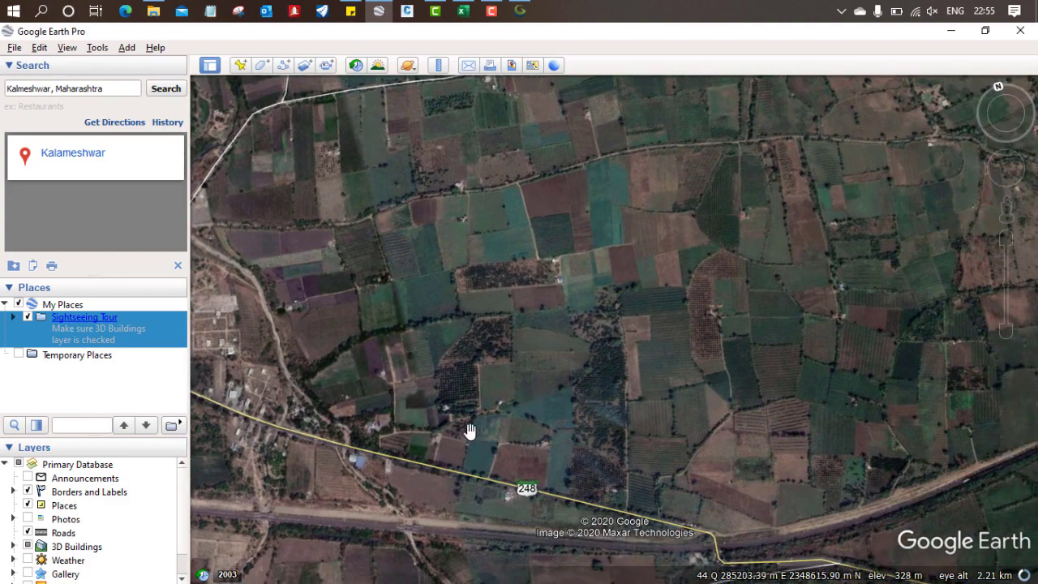
scroll(409, 468, "up", 4)
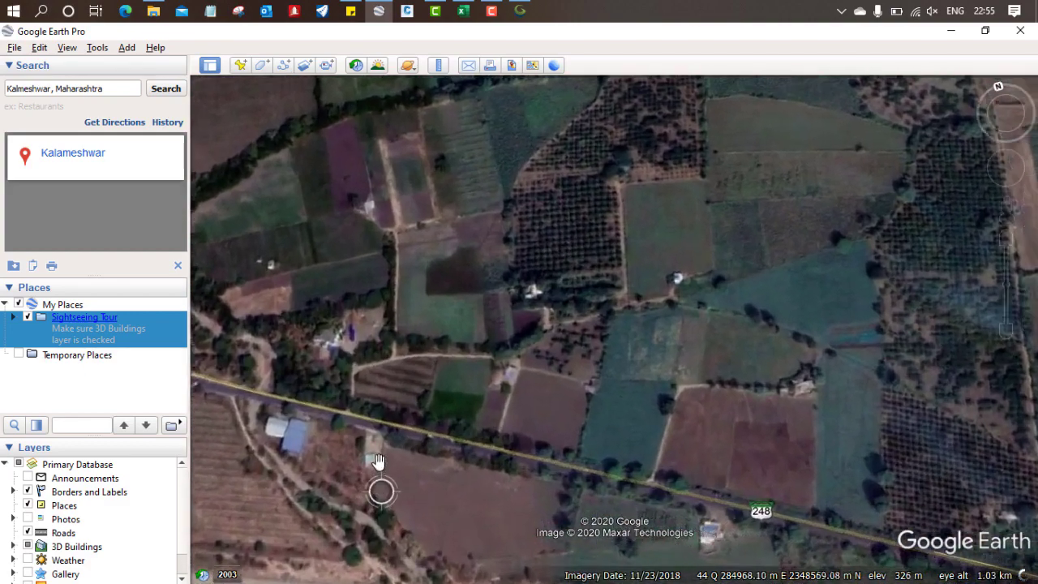
scroll(745, 261, "down", 3)
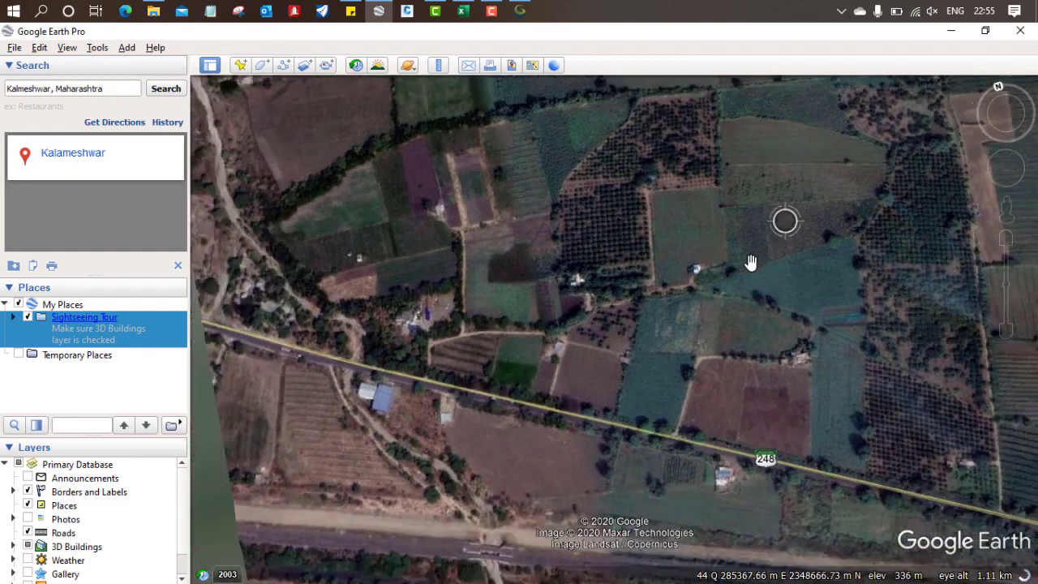
scroll(745, 266, "down", 3)
left_click_drag(752, 278, 626, 381)
left_click_drag(702, 342, 651, 322)
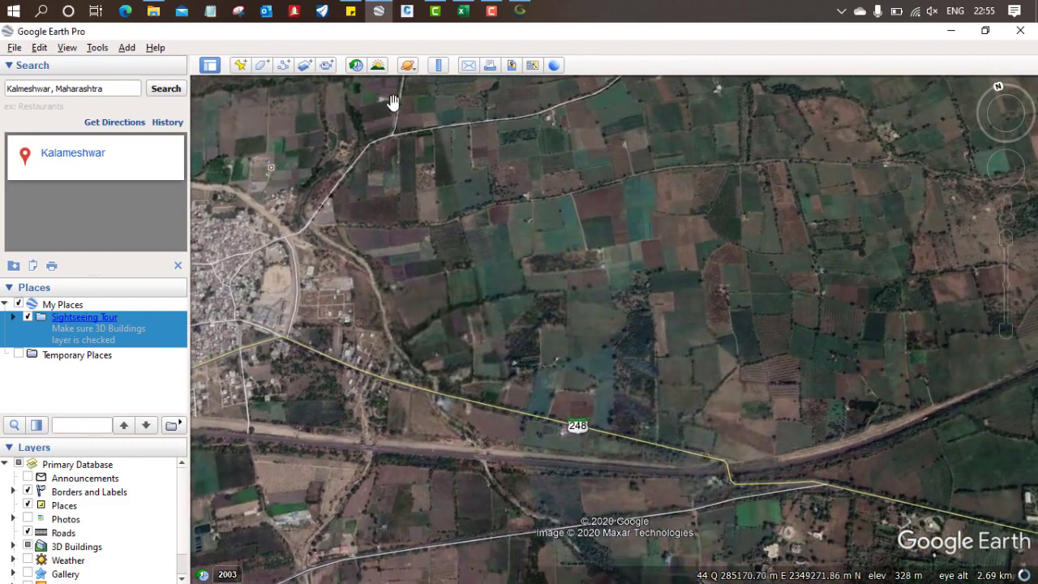
- Start a new polygon 'Area 1', filled and outlined with a yellow outline and 0% opacity
left_click(262, 66)
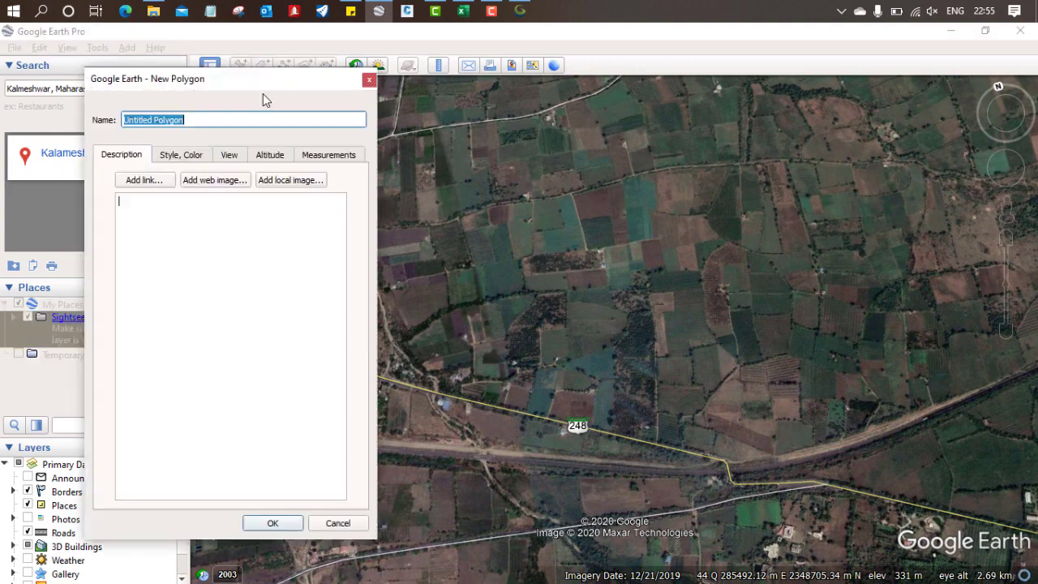
left_click_drag(194, 86, 138, 113)
type("Area 1")
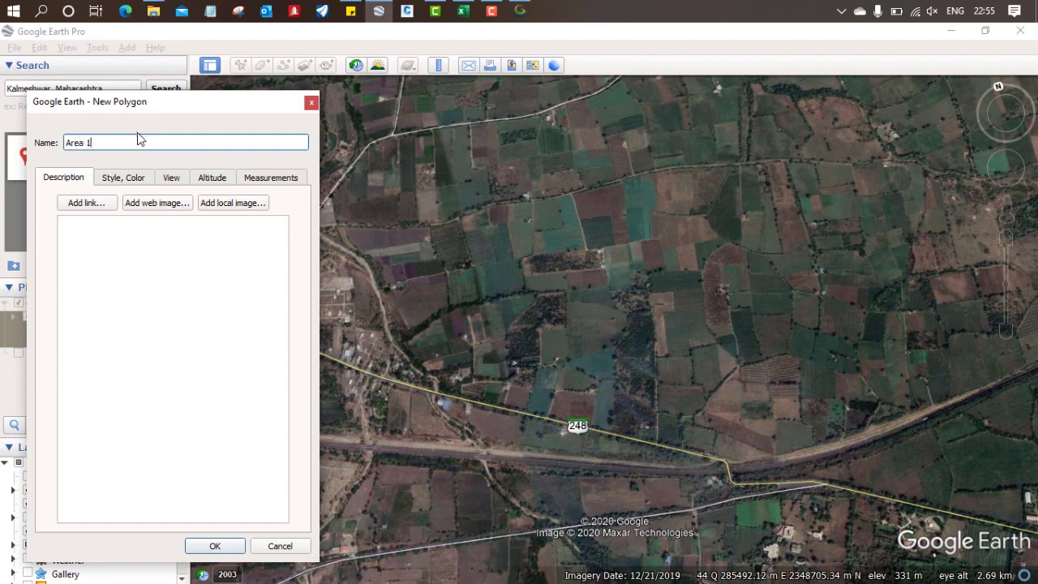
left_click(134, 179)
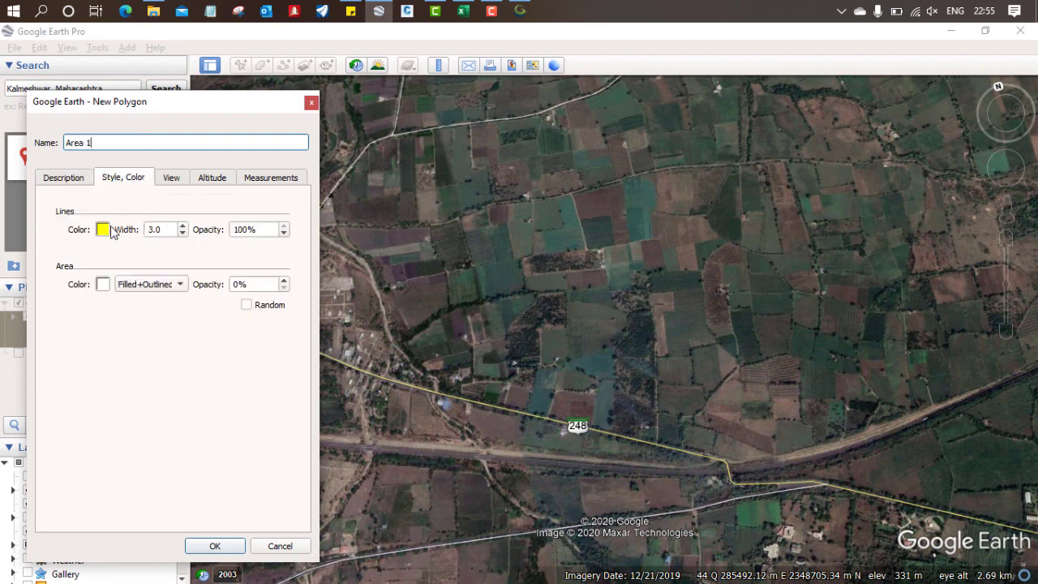
left_click(142, 285)
left_click(143, 285)
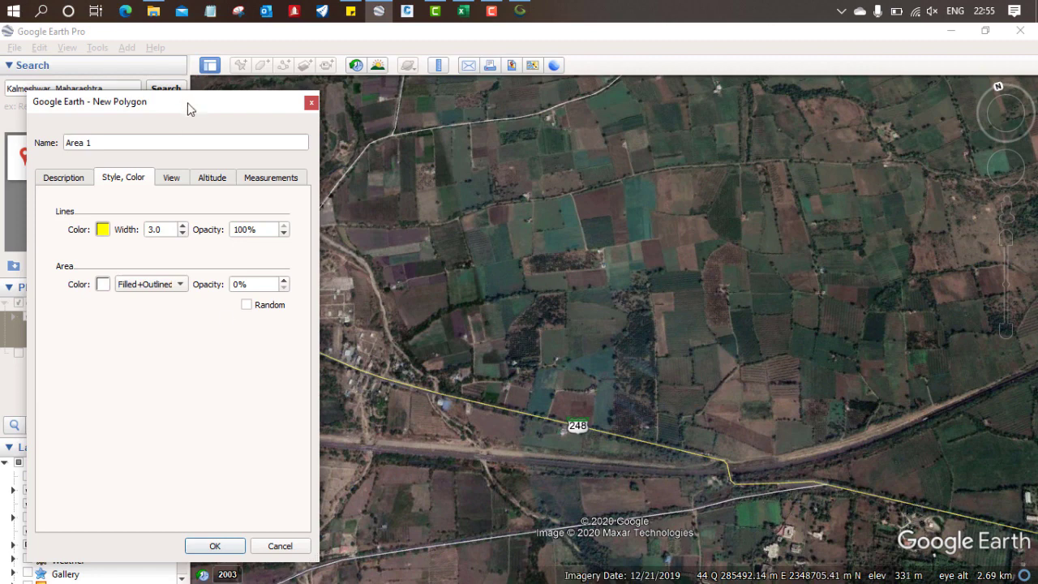
left_click_drag(187, 109, 26, 284)
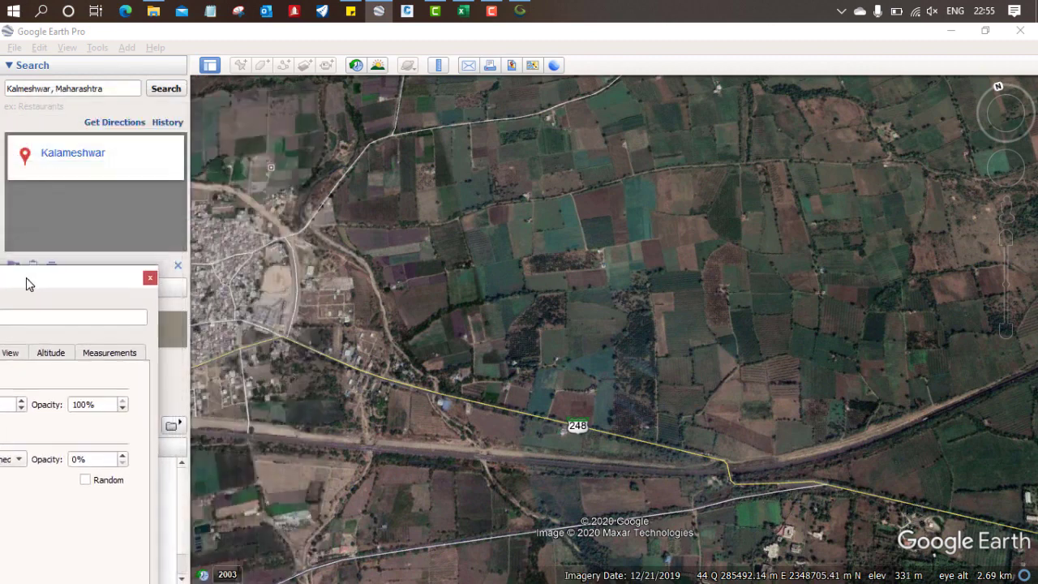
- Place four polygon corners around the fields, two of them beside road 248
left_click(319, 373)
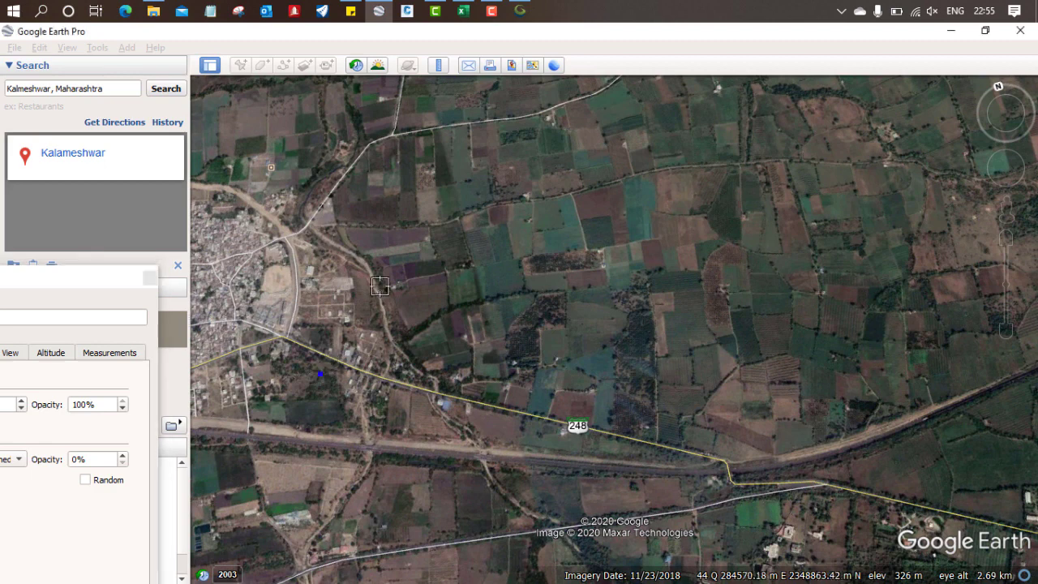
left_click(548, 86)
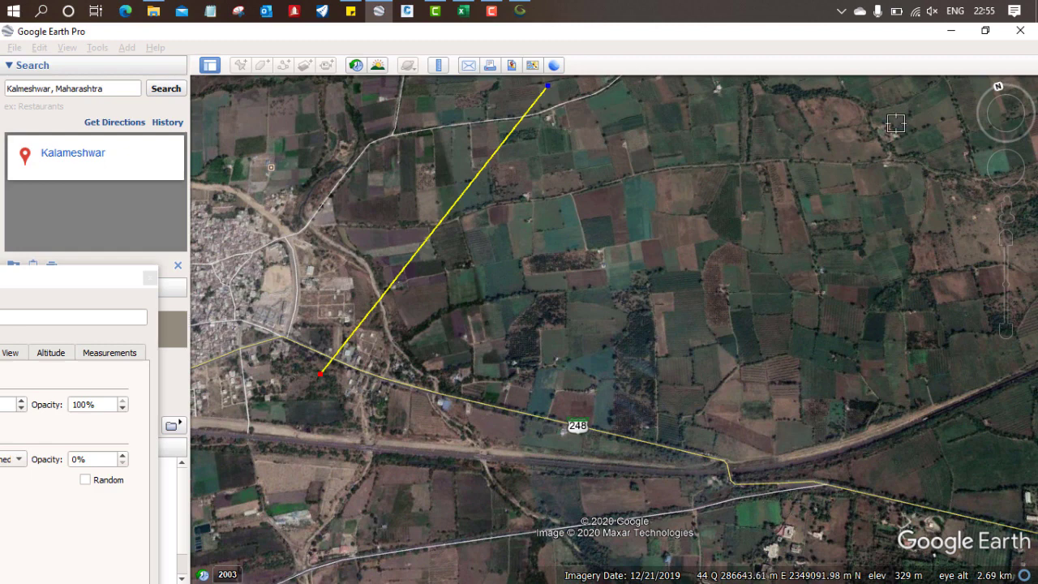
left_click(930, 208)
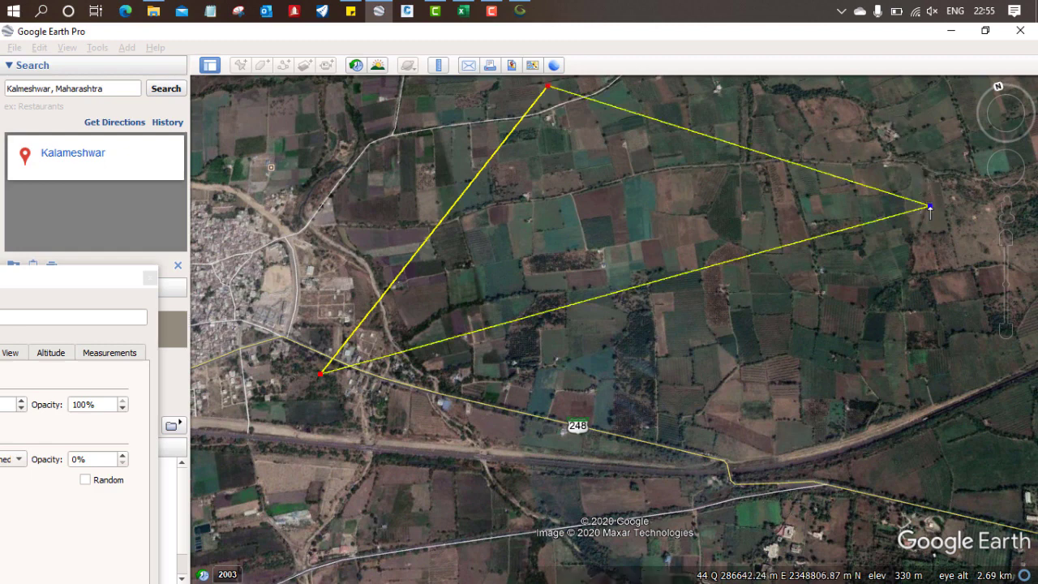
left_click(562, 450)
left_click_drag(563, 452, 614, 498)
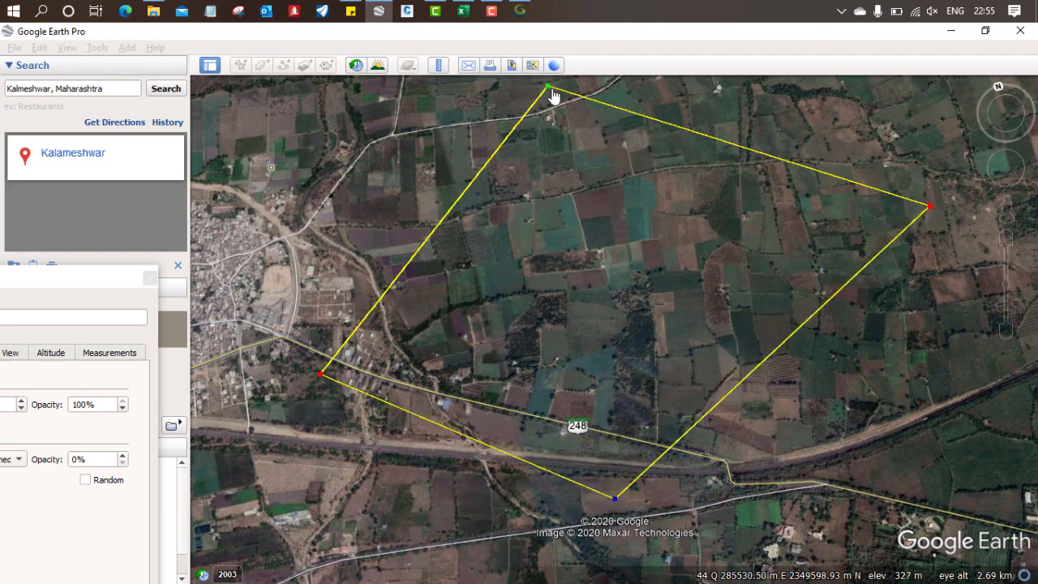
- Drag the top and left corners down-right, then tilt, pan and zoom to recentre the outline
left_click_drag(555, 86, 686, 159)
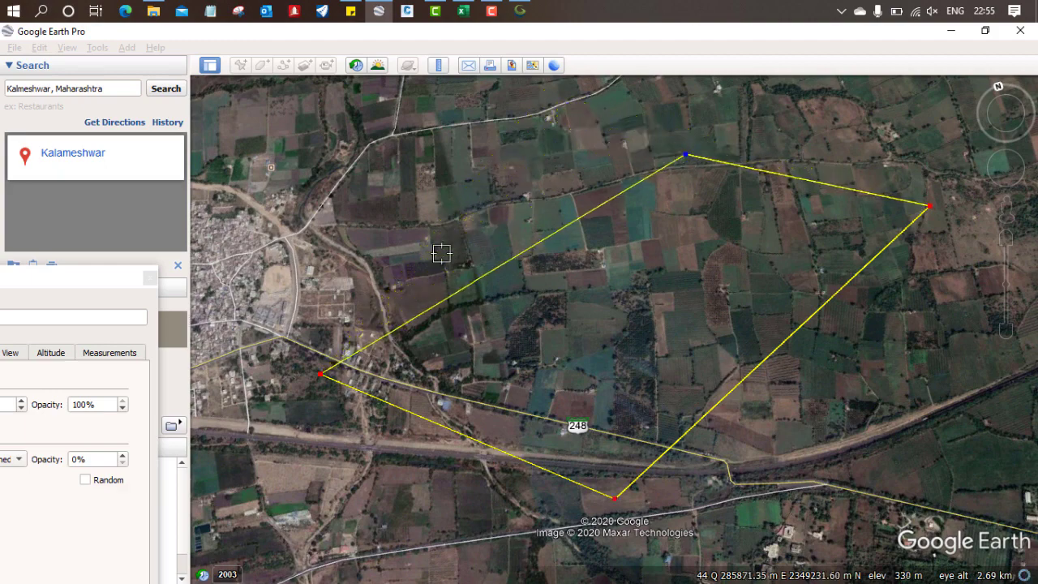
left_click_drag(322, 376, 392, 424)
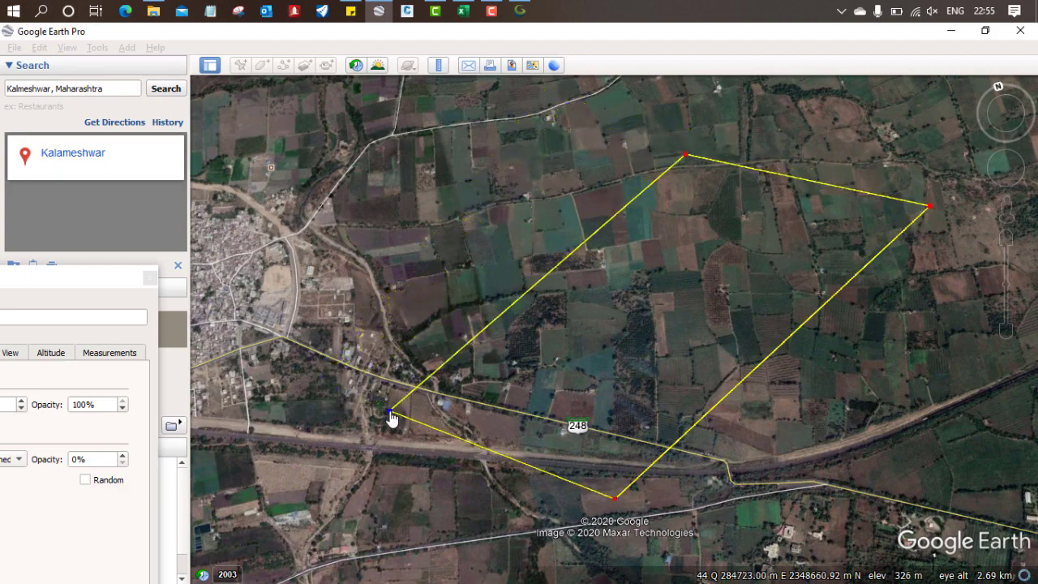
left_click(1011, 122)
left_click_drag(1012, 122, 1012, 122)
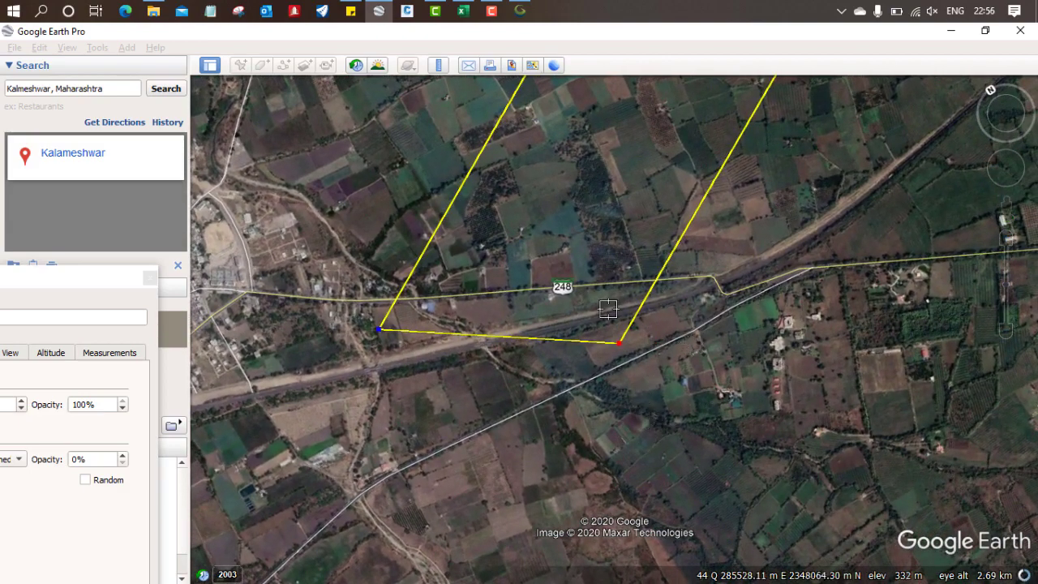
scroll(548, 230, "down", 2)
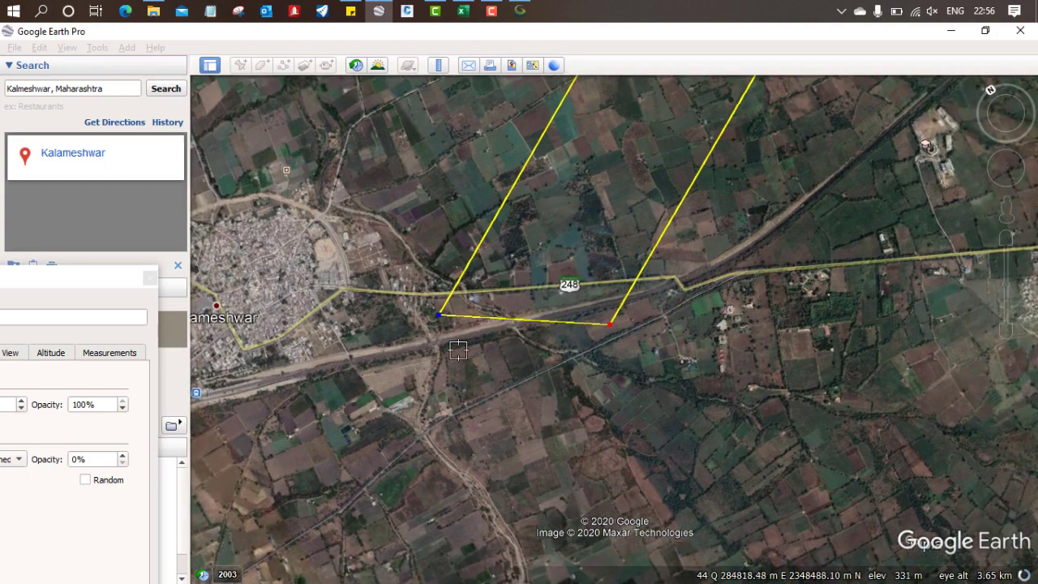
left_click_drag(1006, 159, 1006, 159)
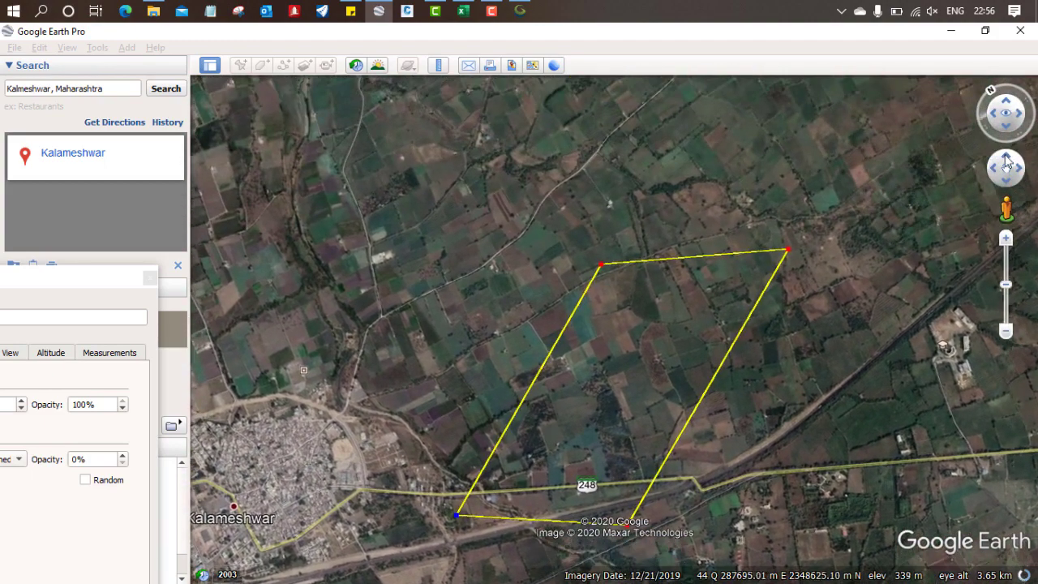
scroll(621, 450, "up", 2)
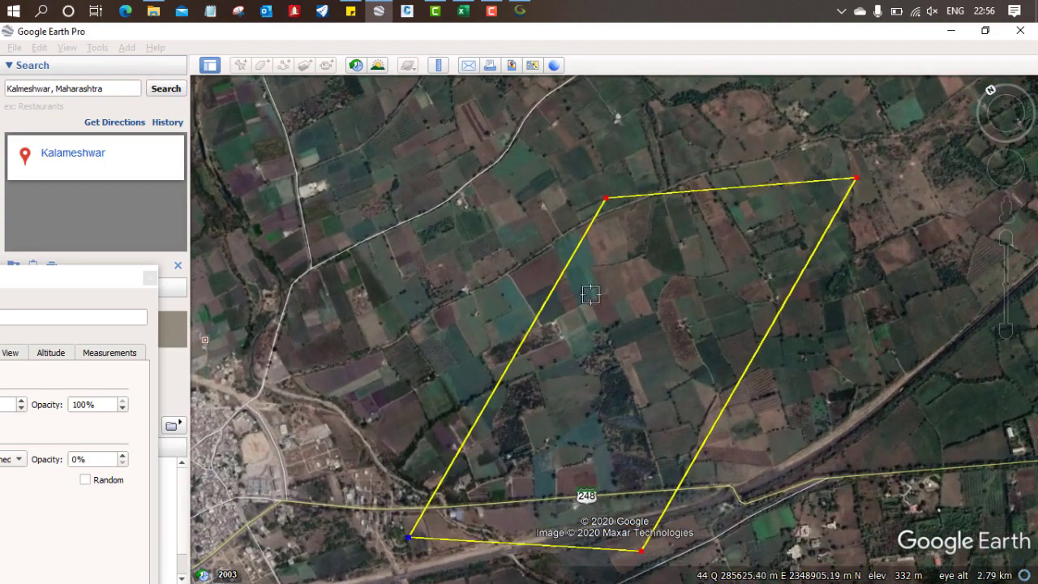
- Discard the first outline, level the view, and start a new polygon named 'Area 1'
left_click(150, 277)
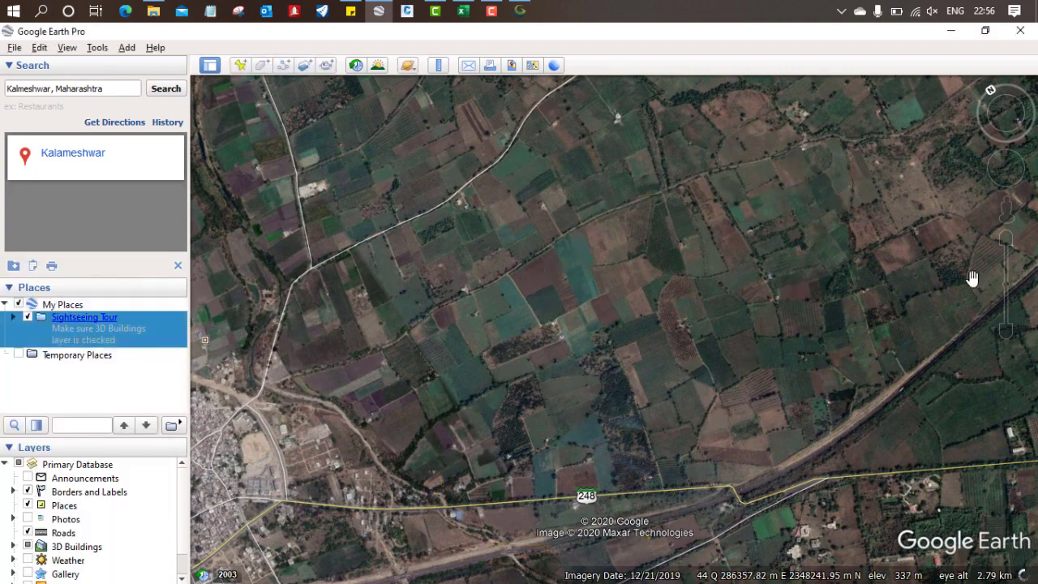
left_click(1005, 107)
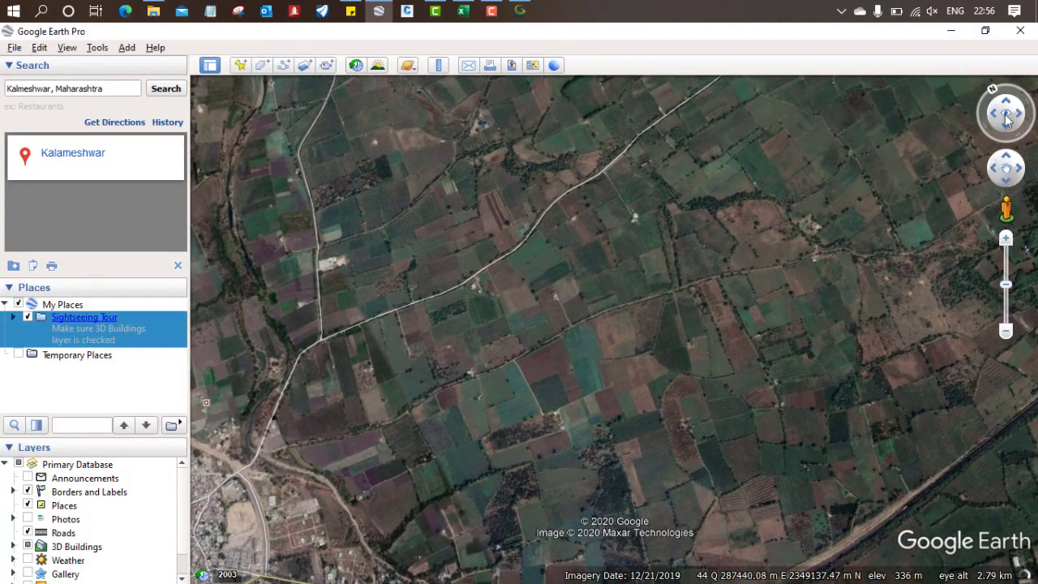
left_click(1009, 138)
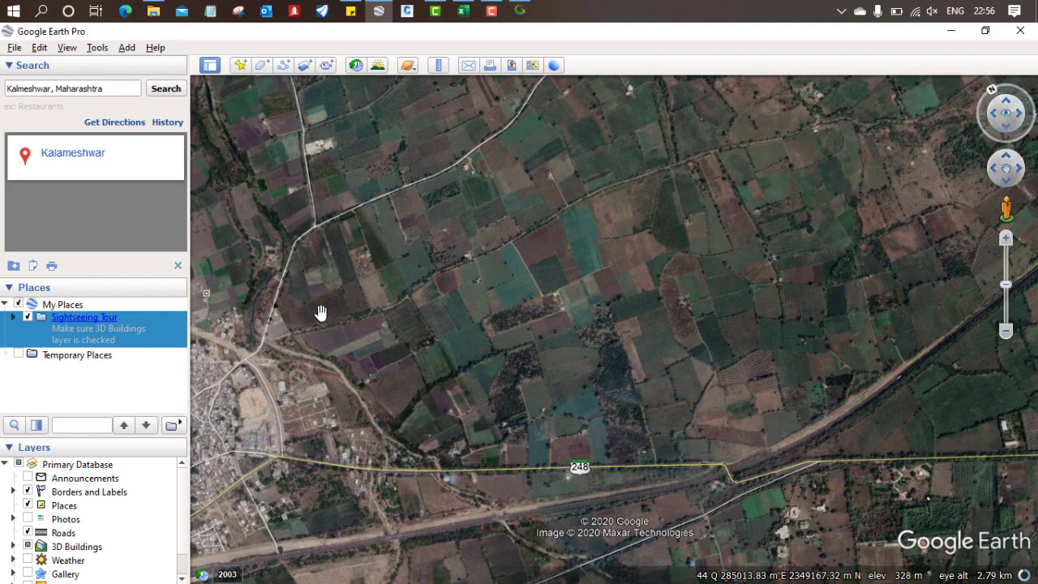
left_click(262, 67)
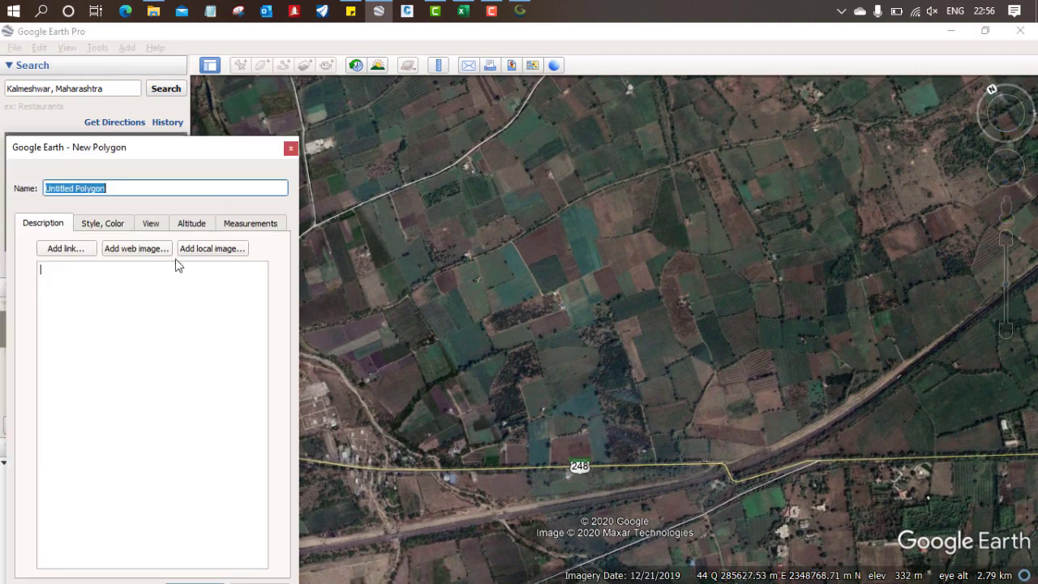
type("Area 1")
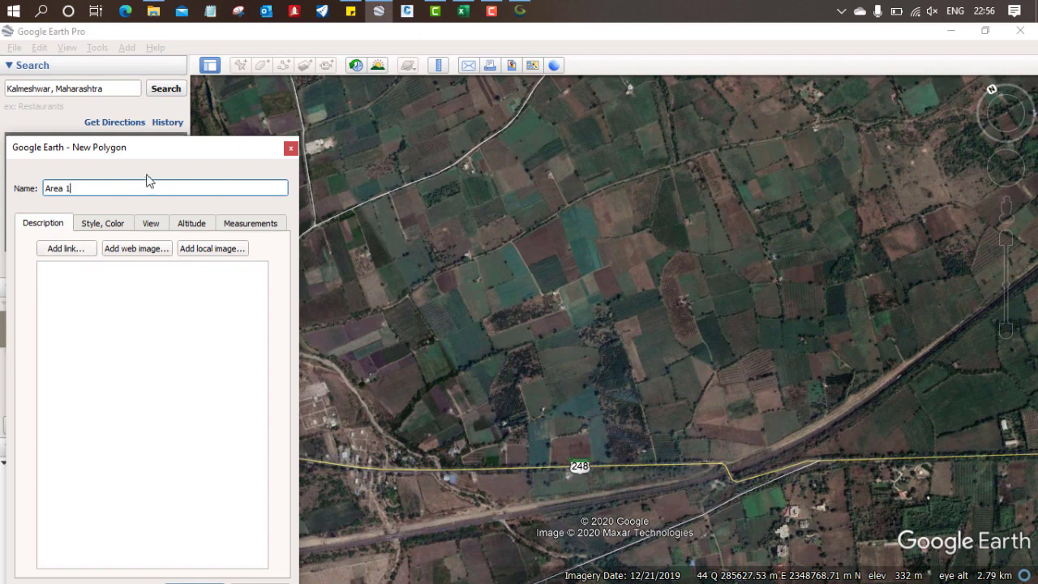
left_click_drag(164, 147, 34, 150)
- Place four corners over the fields north of highway 248 and confirm the polygon
left_click(441, 497)
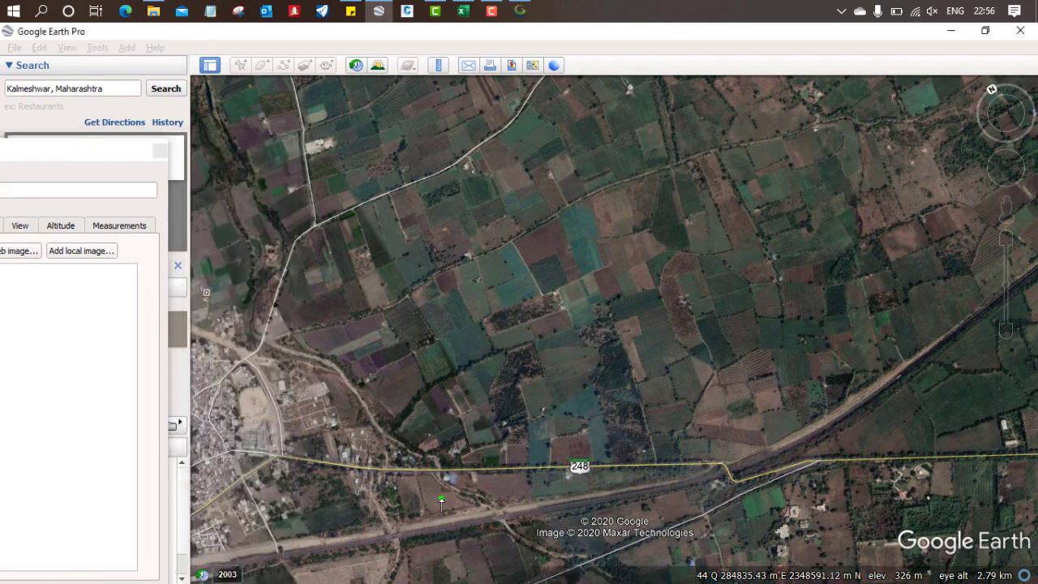
left_click(455, 146)
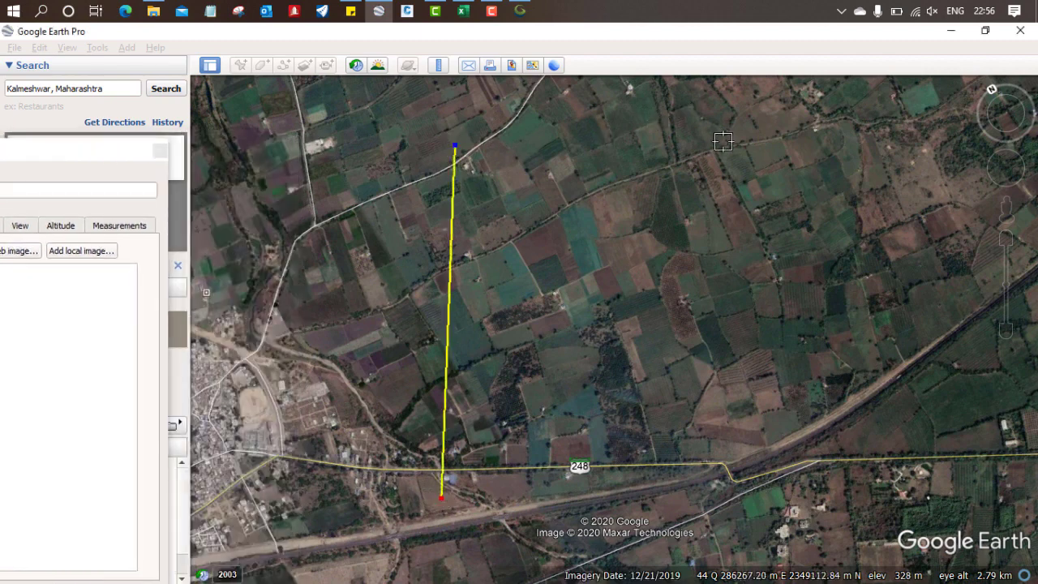
left_click(662, 152)
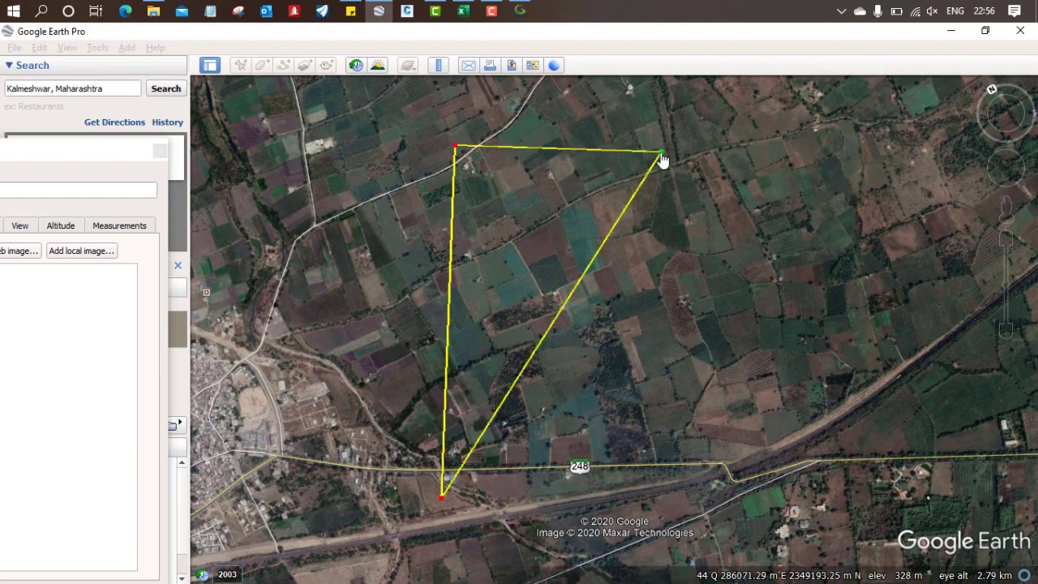
left_click(635, 478)
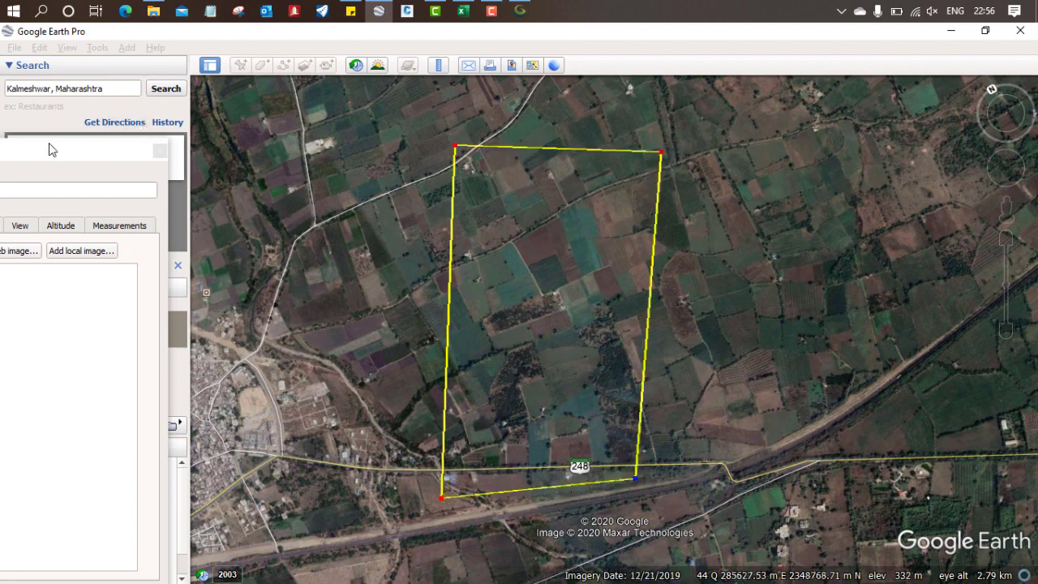
left_click(58, 162)
left_click_drag(98, 148, 332, 94)
left_click(325, 531)
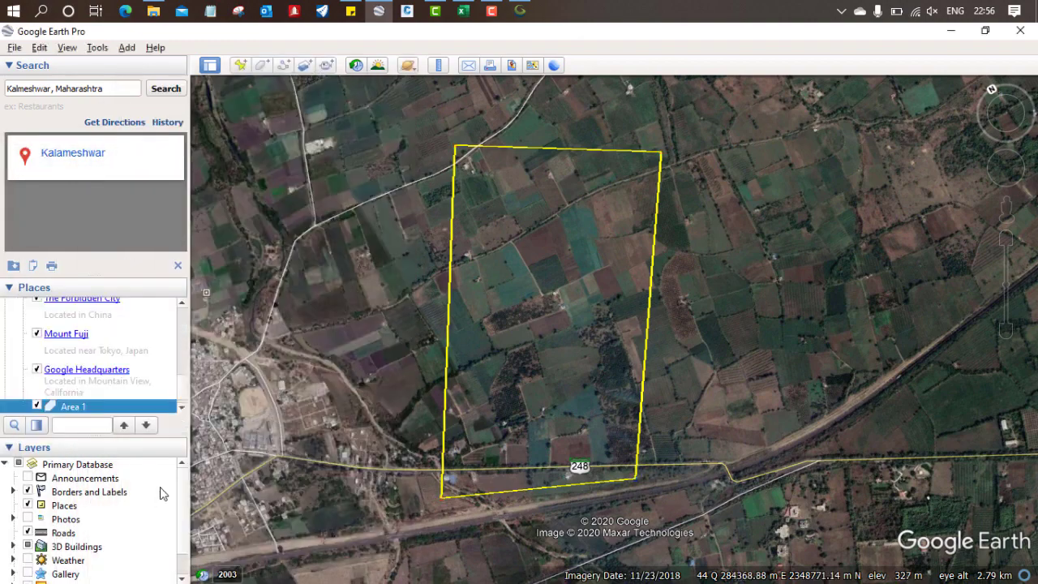
- Save Area 1 as a KML file inside a newly created folder on the Desktop
right_click(78, 412)
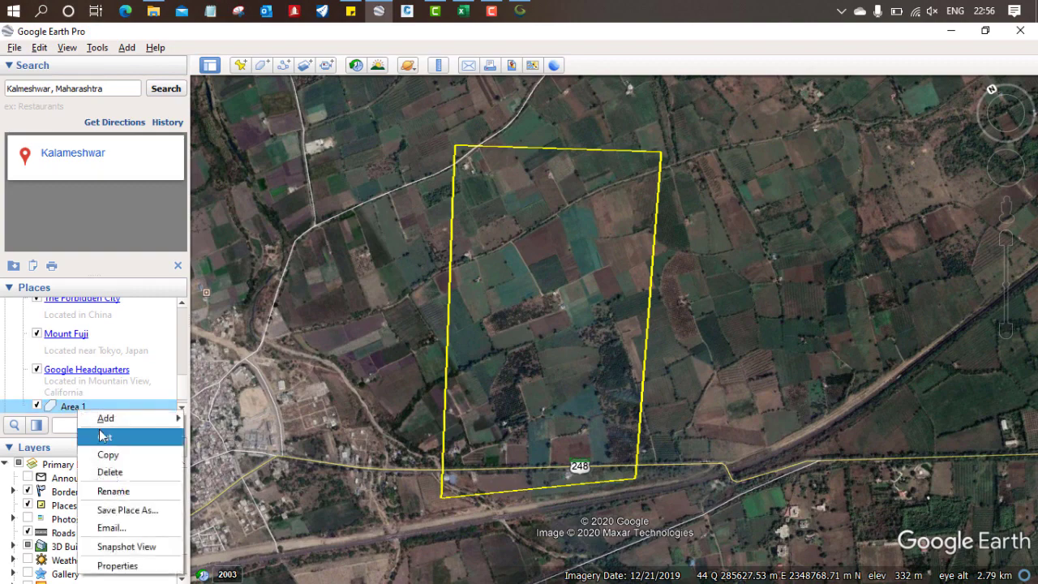
left_click(125, 510)
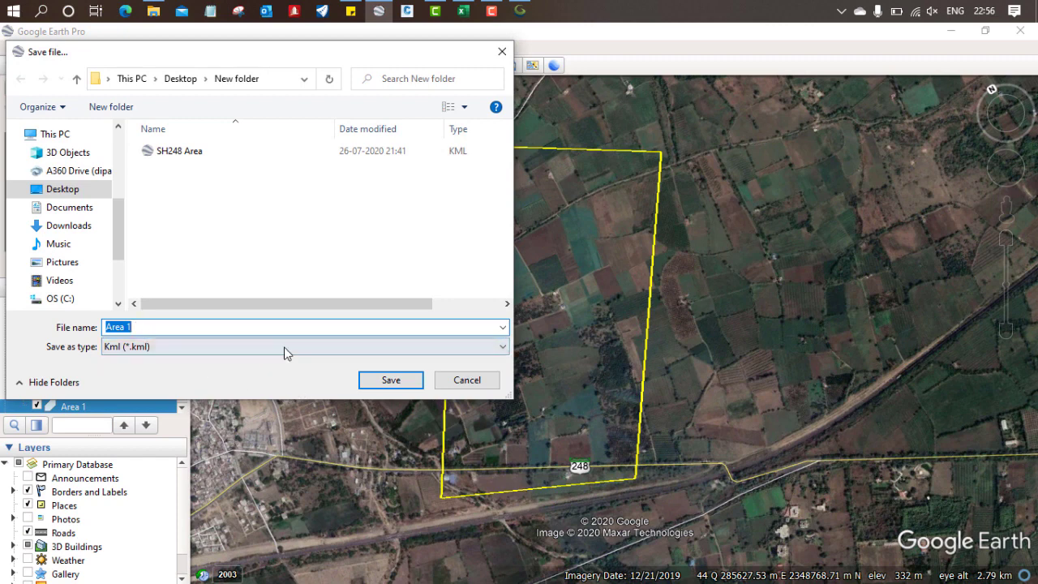
left_click(113, 107)
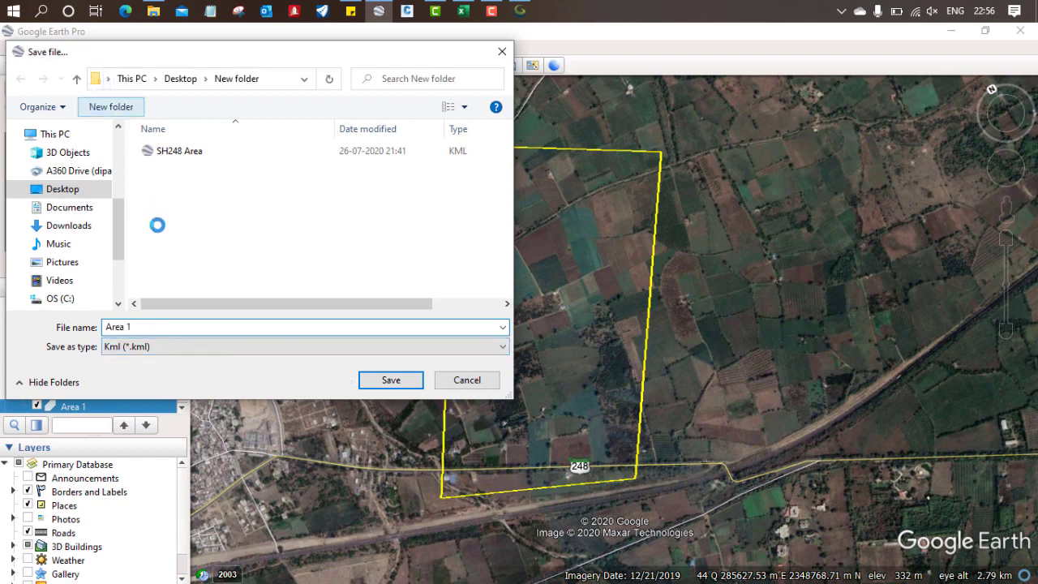
key("Return")
double_click(174, 151)
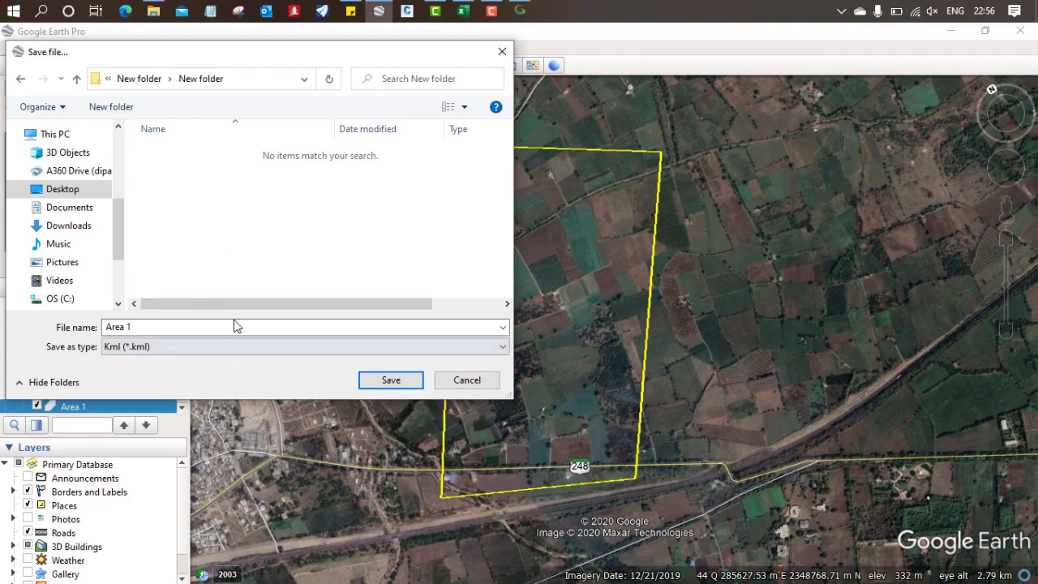
left_click(383, 380)
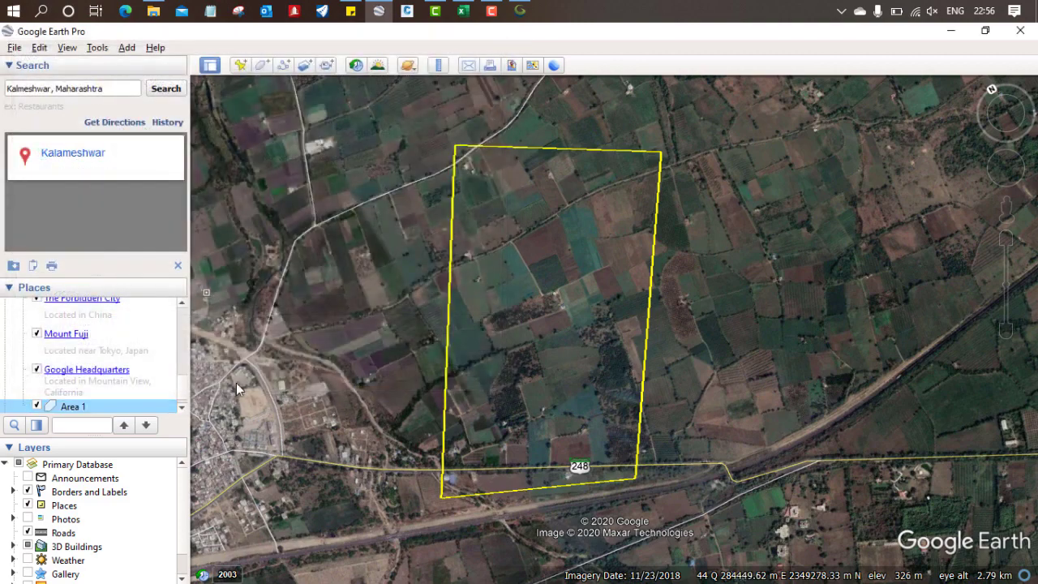